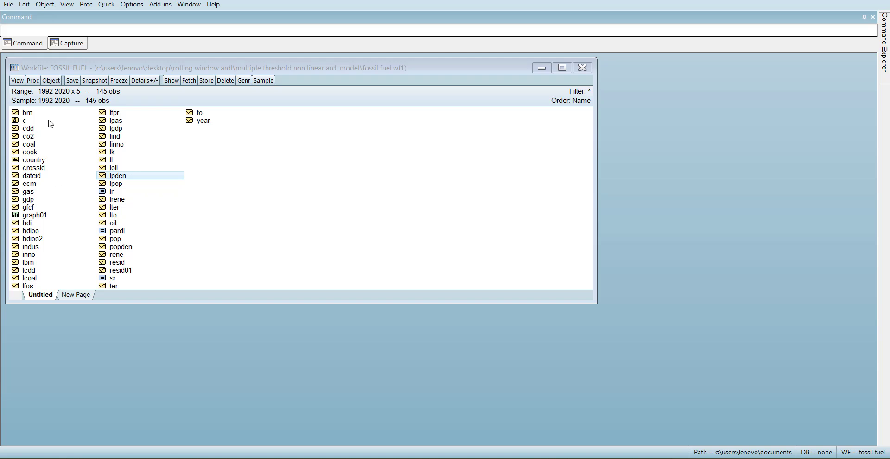
- Select the series cdd, gdp, gfcf, inno and lbm together in the workfile
left_click(35, 132)
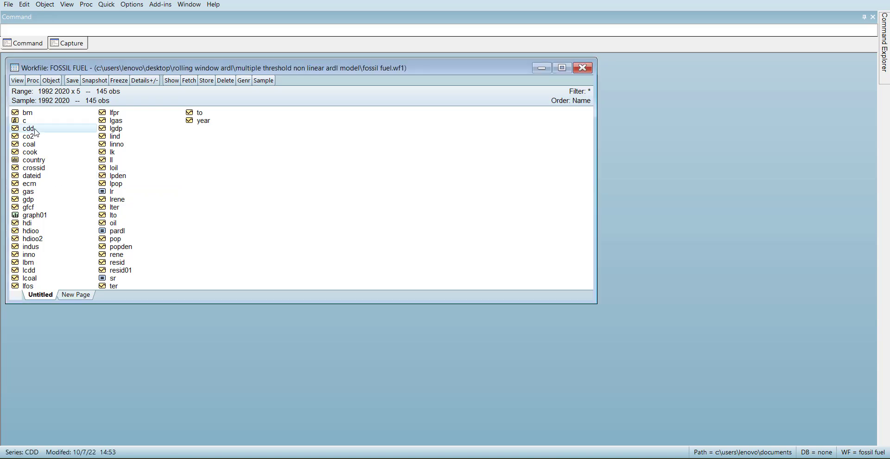
left_click(29, 200, "ctrl")
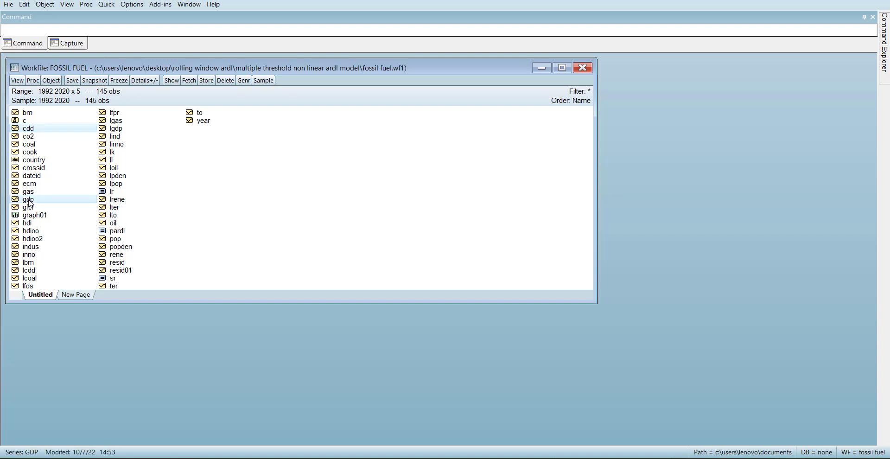
left_click(29, 207, "ctrl")
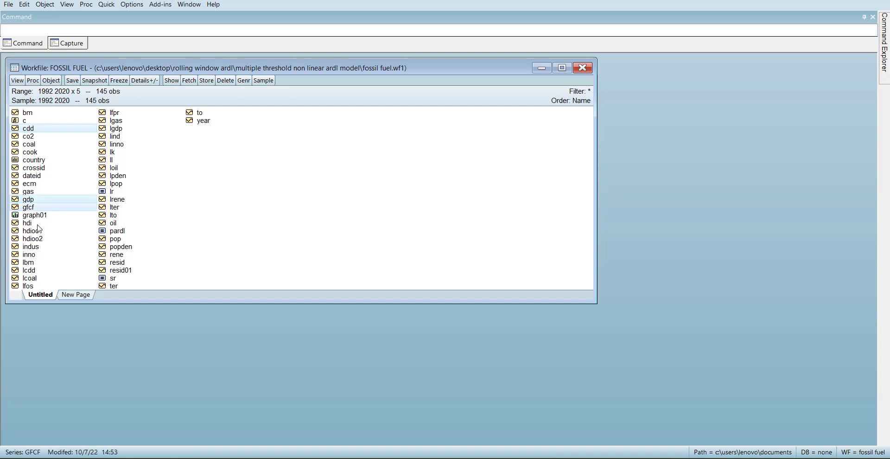
left_click(28, 254, "ctrl")
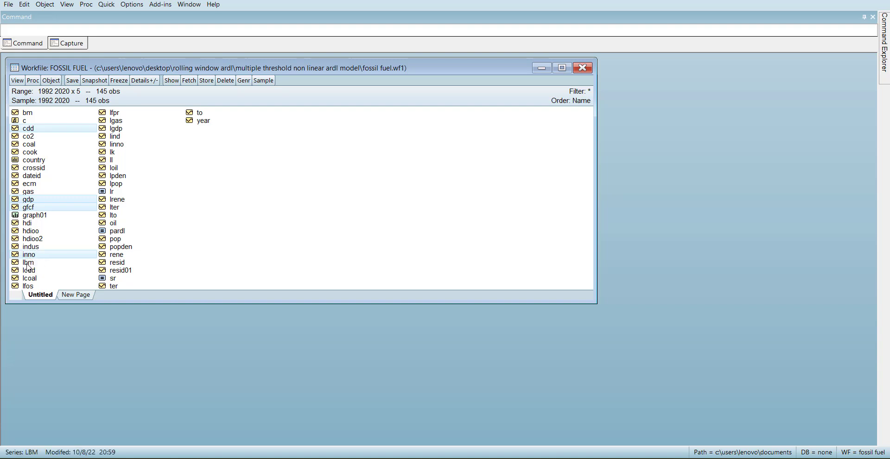
left_click(29, 263, "ctrl")
- Open the selected series as a new equation and list the estimation methods
right_click(27, 265)
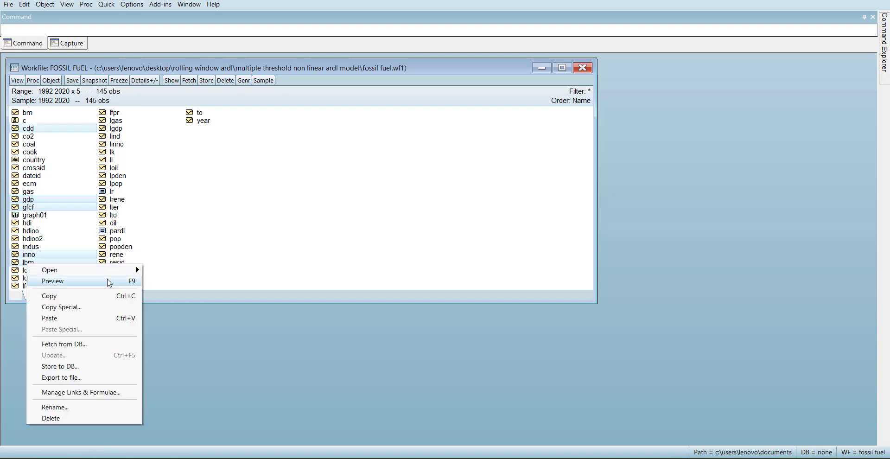
mouse_move(134, 269)
left_click(179, 281)
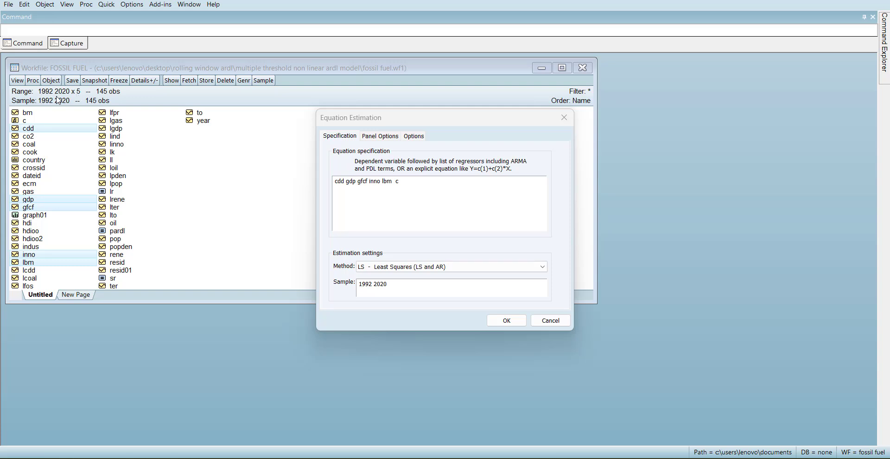
left_click(421, 268)
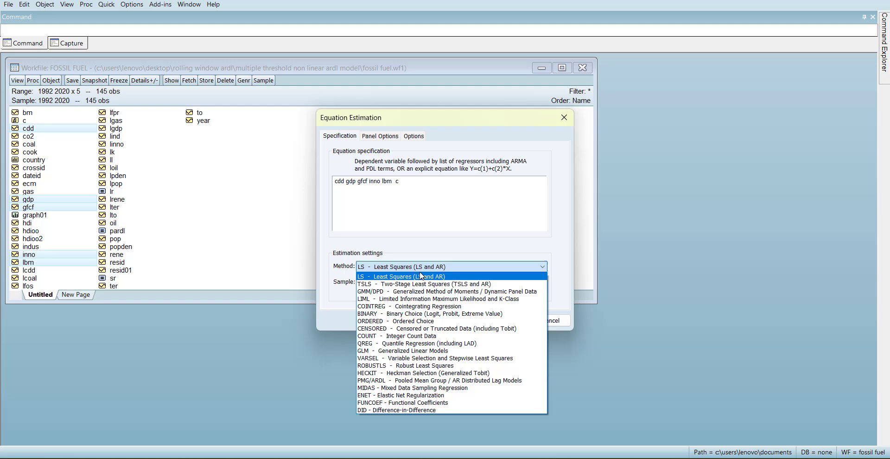
- Switch the method to PMG/ARDL with max lags 1 for the dependent variable and 2 for regressors
left_click(400, 380)
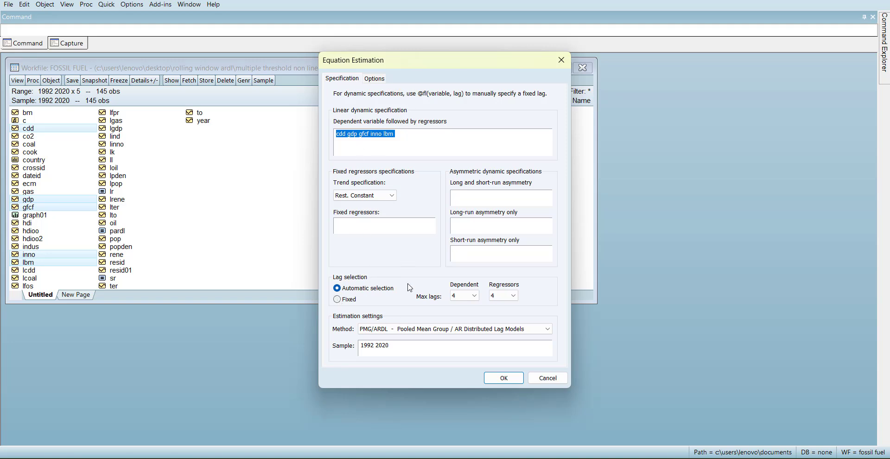
left_click(473, 296)
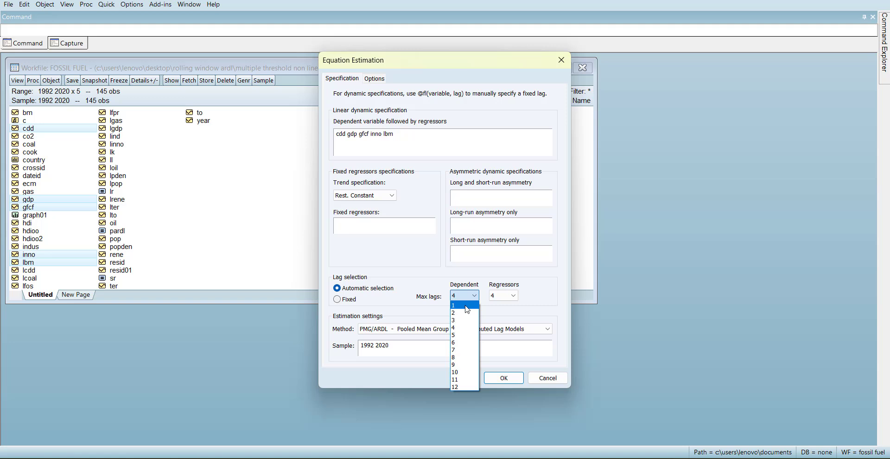
left_click(466, 306)
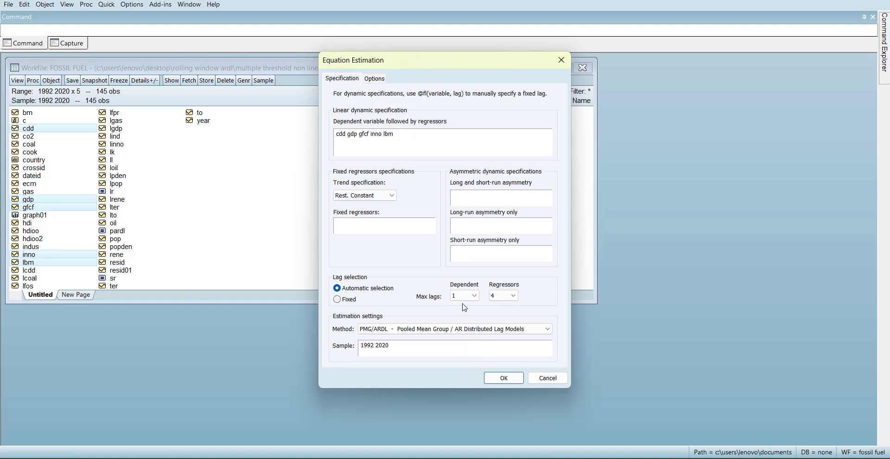
left_click(495, 296)
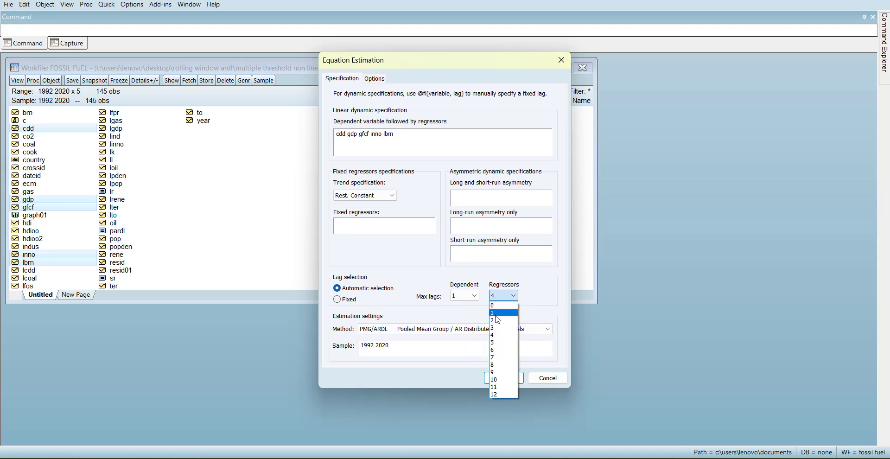
left_click(496, 319)
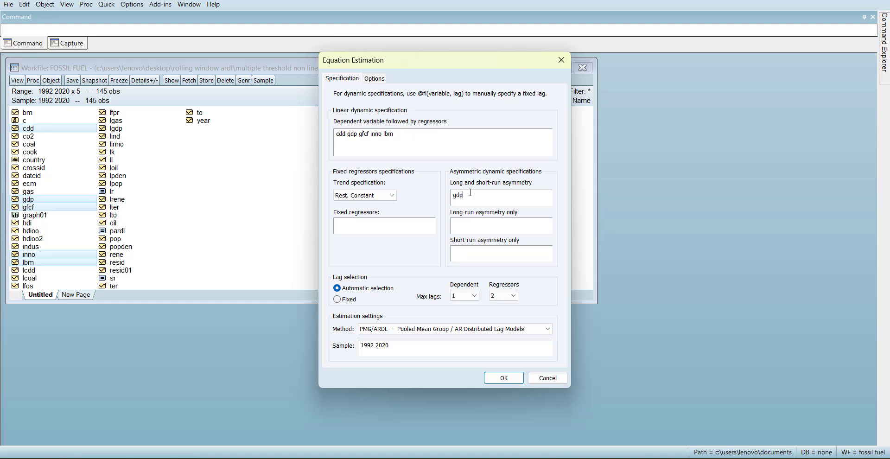
- Set gdp as the long- and short-run asymmetric variable and review the model selection options
left_click(407, 246)
left_click(381, 79)
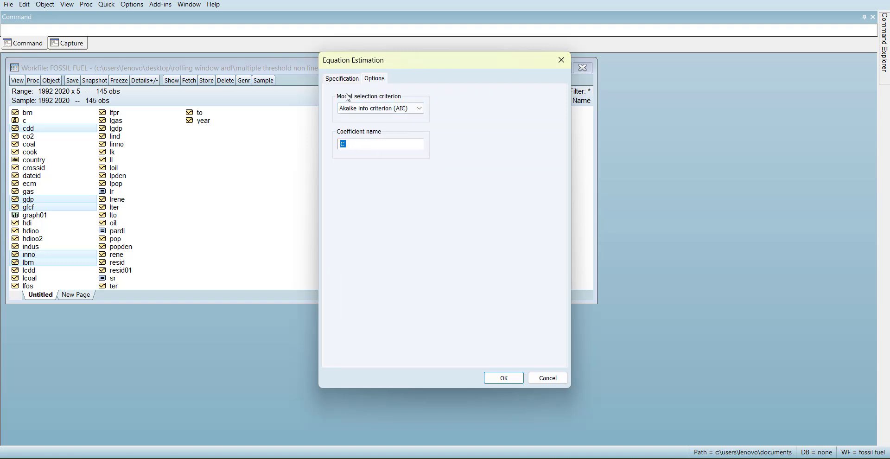
left_click(343, 79)
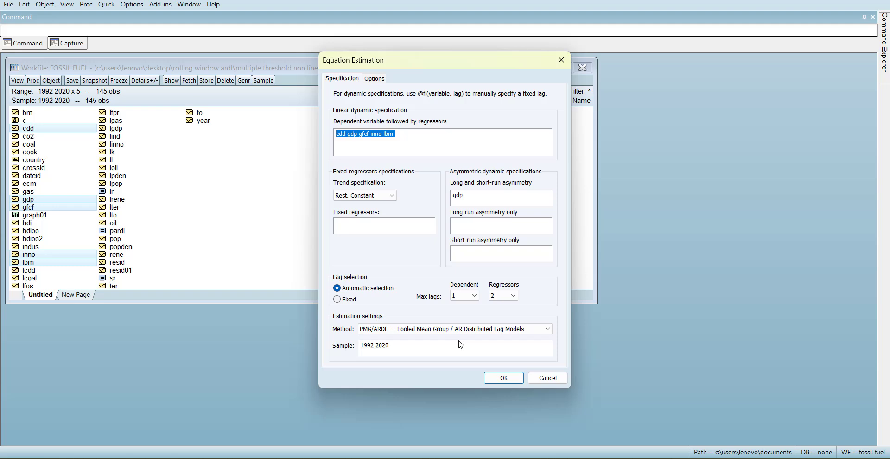
- Try estimating with gdp asymmetry, then a fresh PMG/ARDL equation with default lags, dismissing both errors
left_click(497, 379)
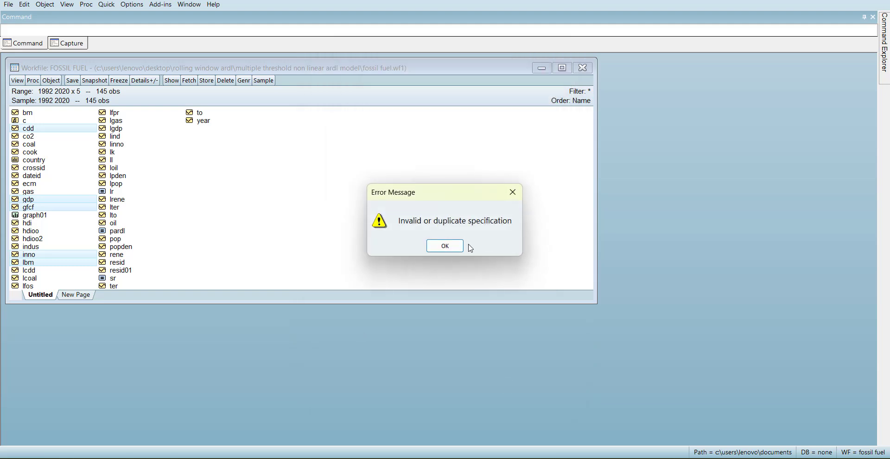
left_click(456, 247)
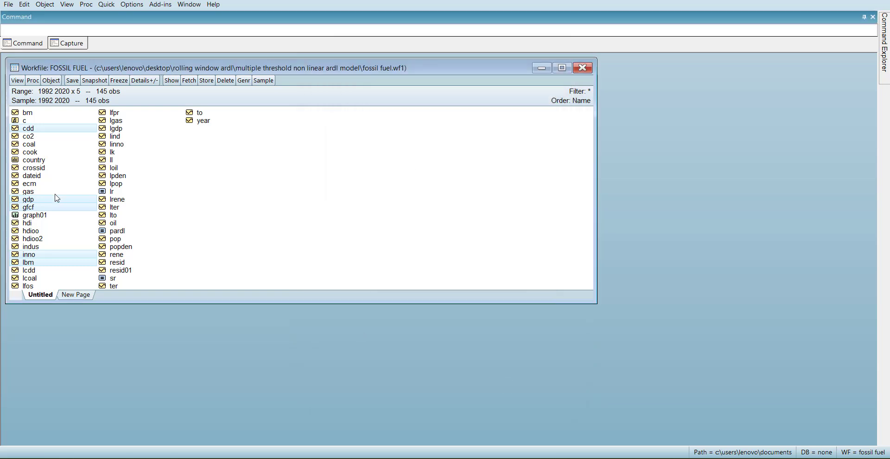
right_click(43, 202)
mouse_move(152, 207)
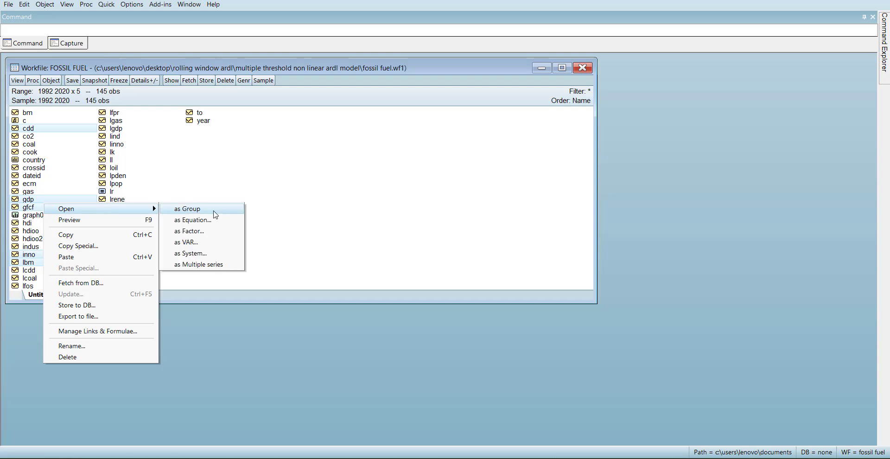
left_click(199, 219)
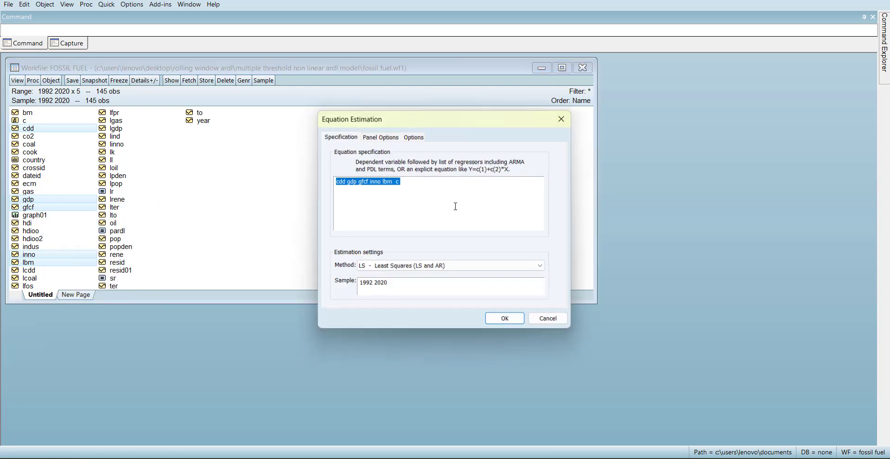
left_click(413, 267)
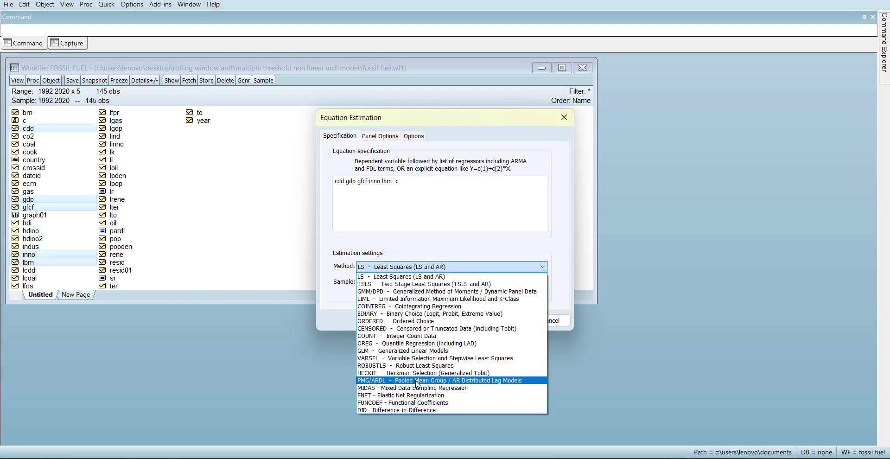
left_click(415, 384)
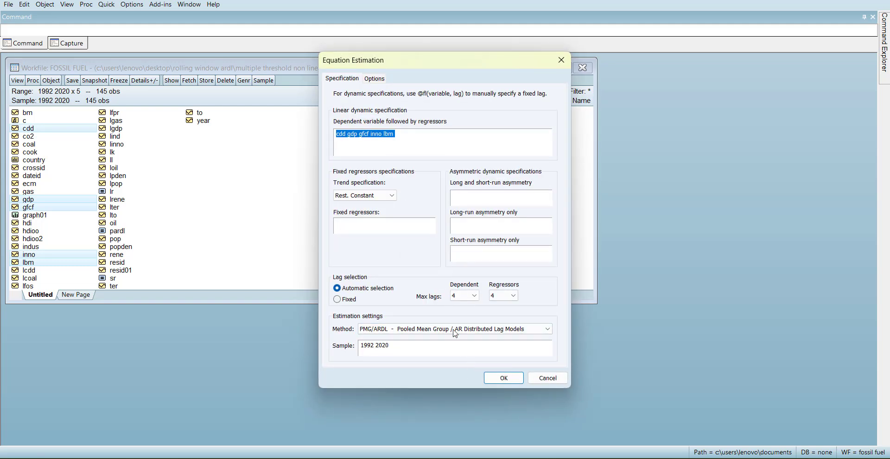
left_click(500, 378)
left_click(445, 244)
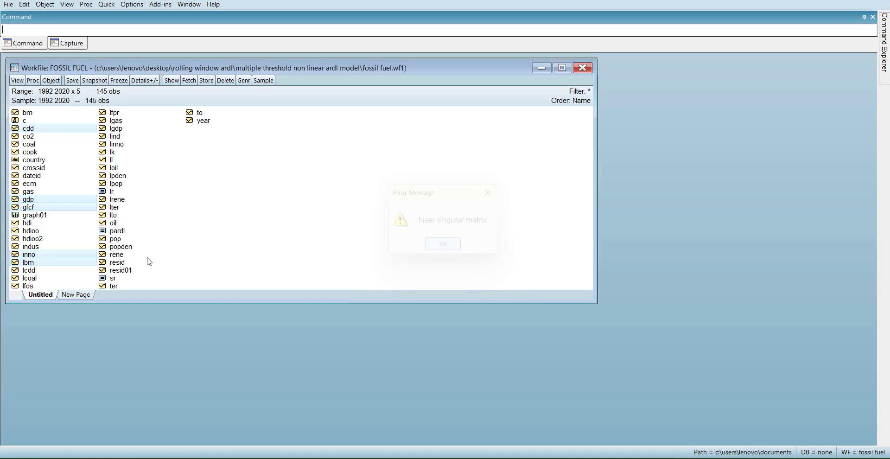
- Set up a fresh PMG/ARDL equation for cdd with max lags 1 for both dependent and regressors
right_click(34, 203)
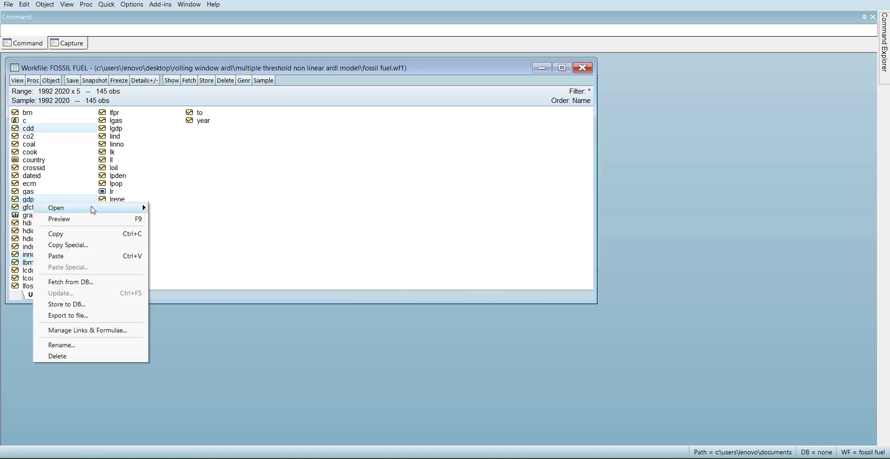
mouse_move(125, 207)
left_click(201, 220)
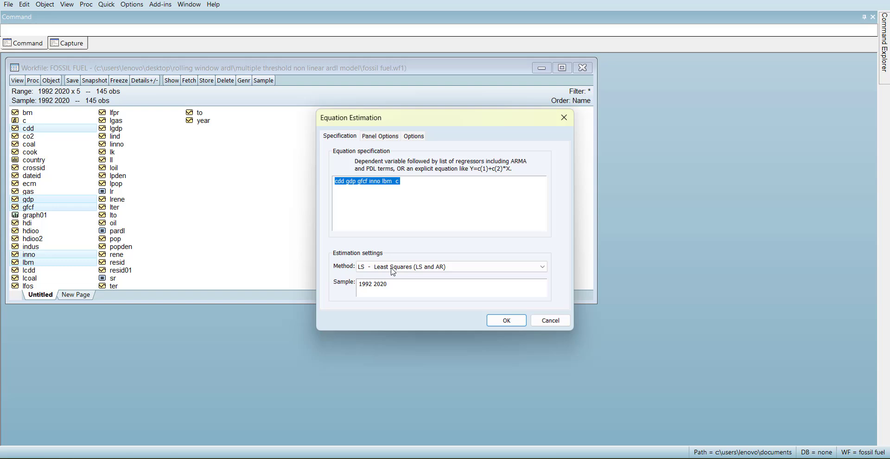
left_click(409, 267)
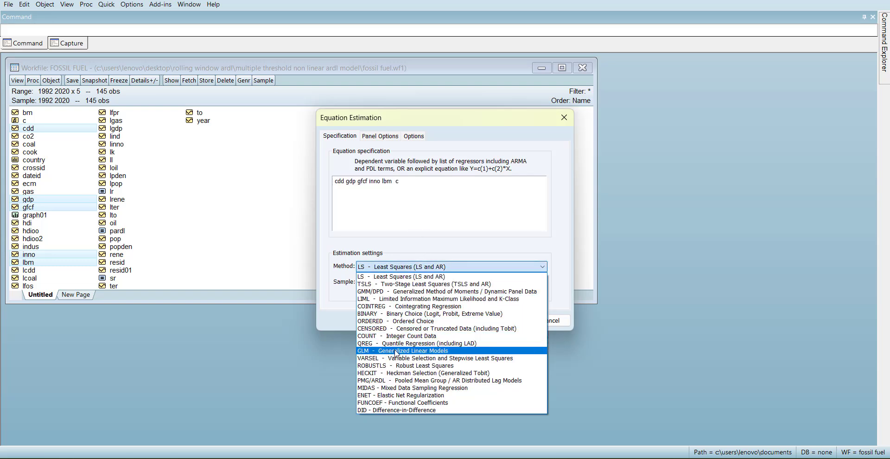
left_click(401, 380)
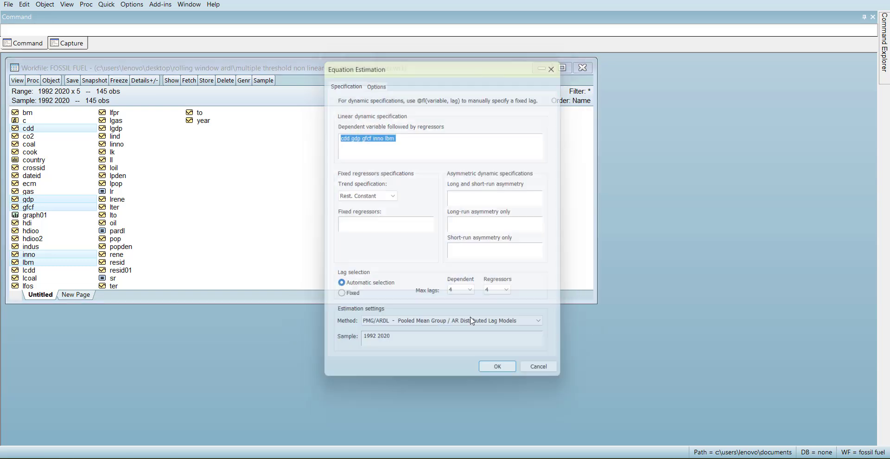
left_click(465, 295)
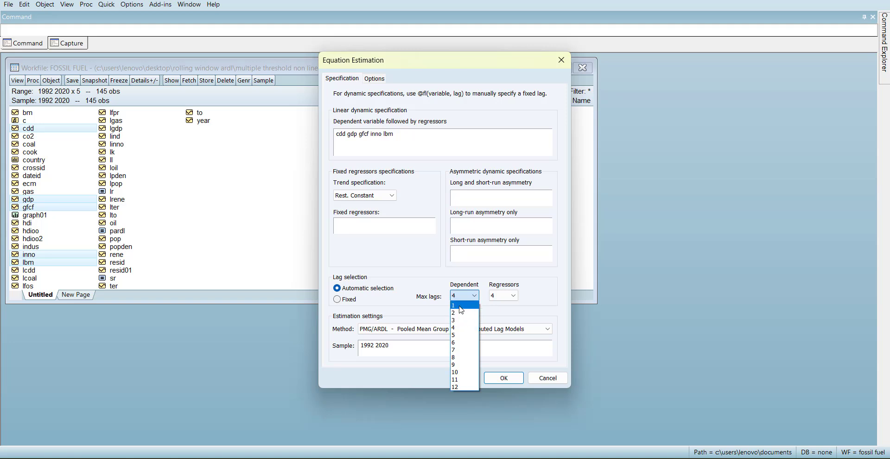
left_click(461, 306)
left_click(513, 295)
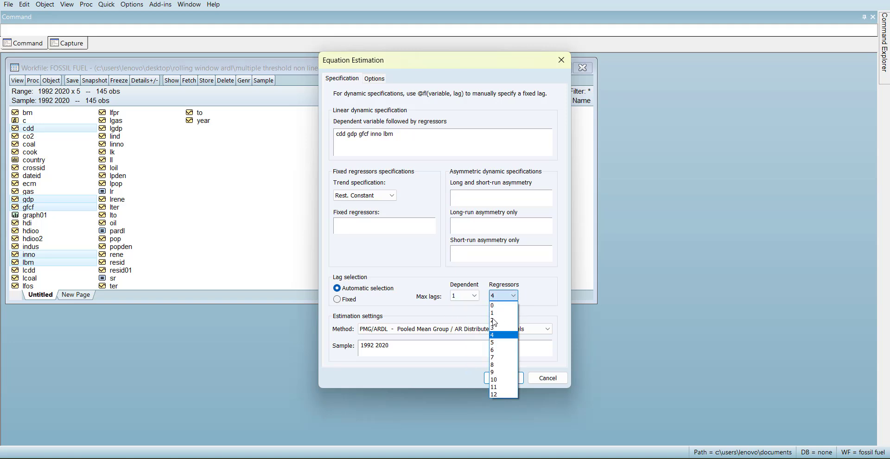
left_click(499, 306)
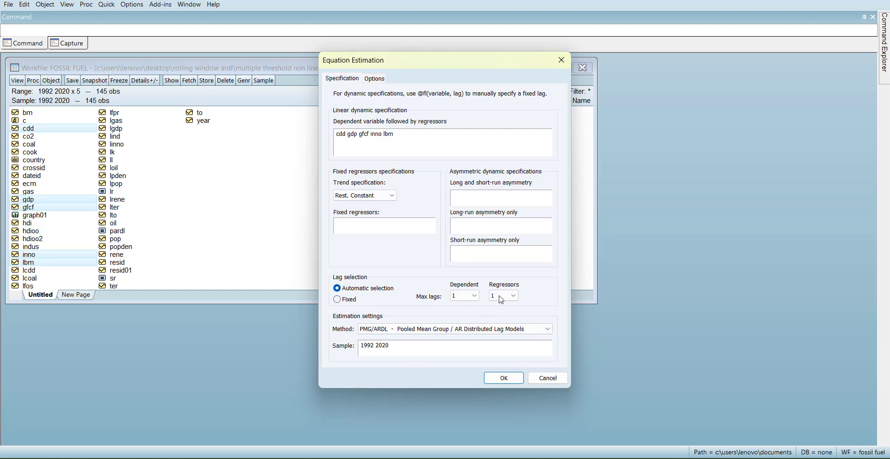
left_click(503, 378)
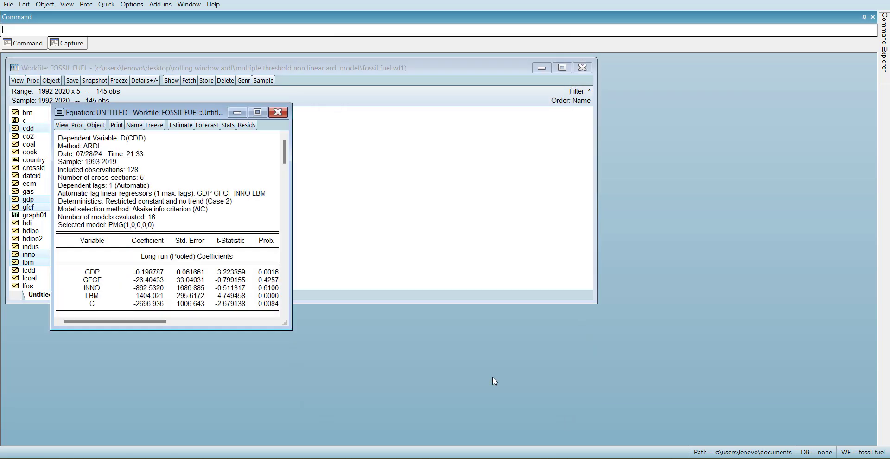
left_click(258, 112)
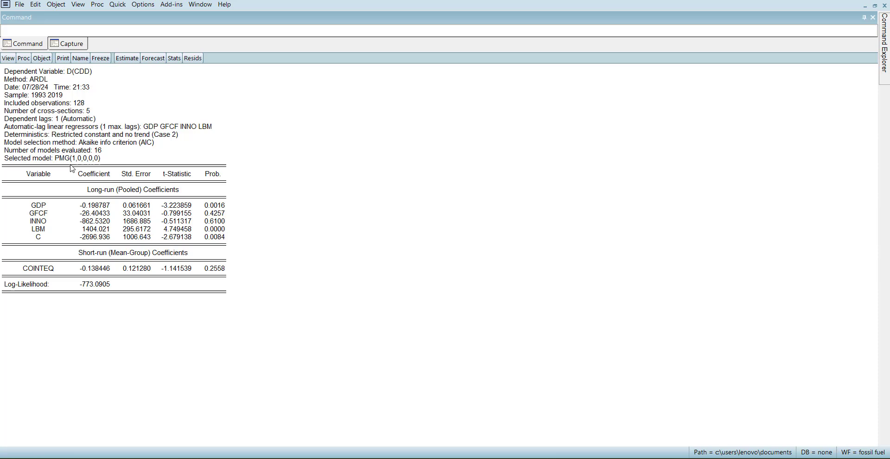
- Re-estimate with regressor max lags 2, yielding PMG(1,0,1,2,2) with COINTEQ -0.399108
left_click(127, 58)
left_click(504, 323)
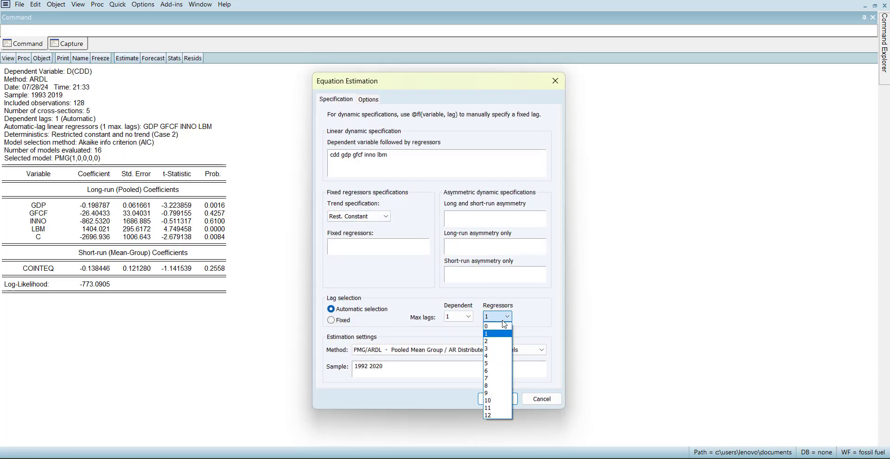
left_click(491, 341)
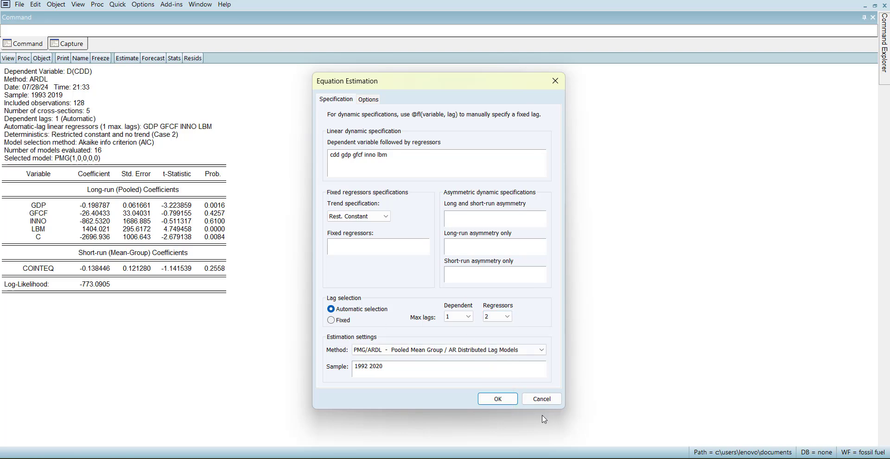
left_click(491, 399)
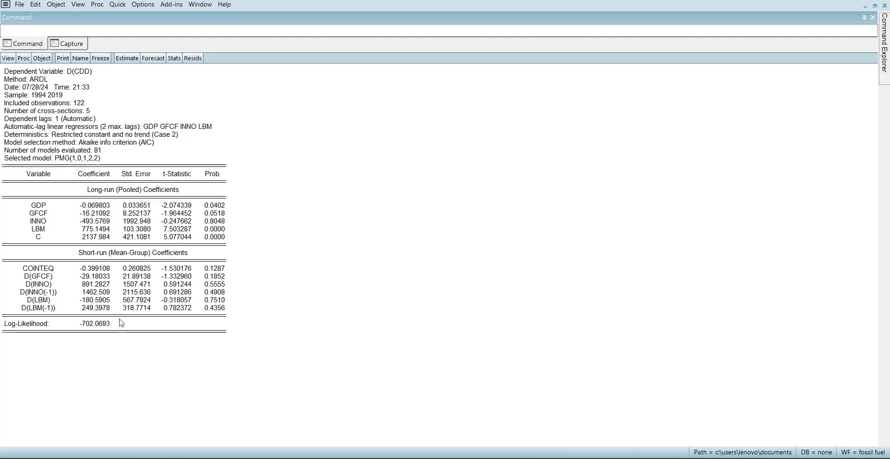
- Show the ARDL bounds test, with cross-section F-statistics from 1.639973 to 8.947923 and critical values
left_click(8, 58)
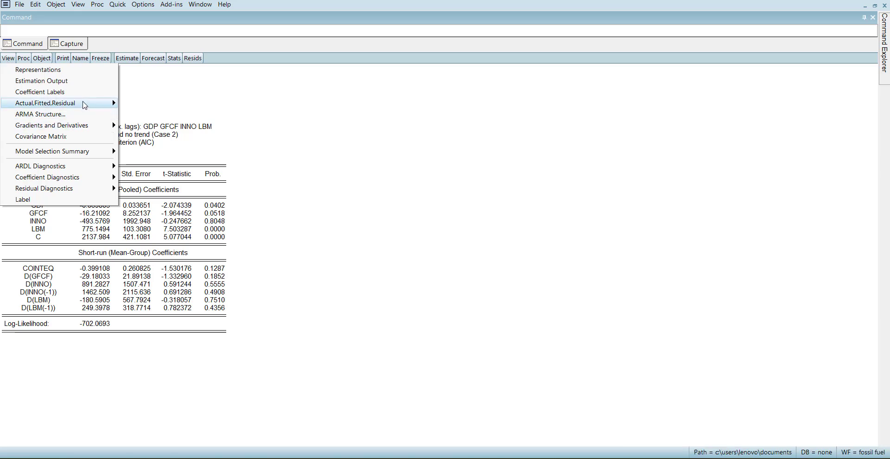
mouse_move(88, 128)
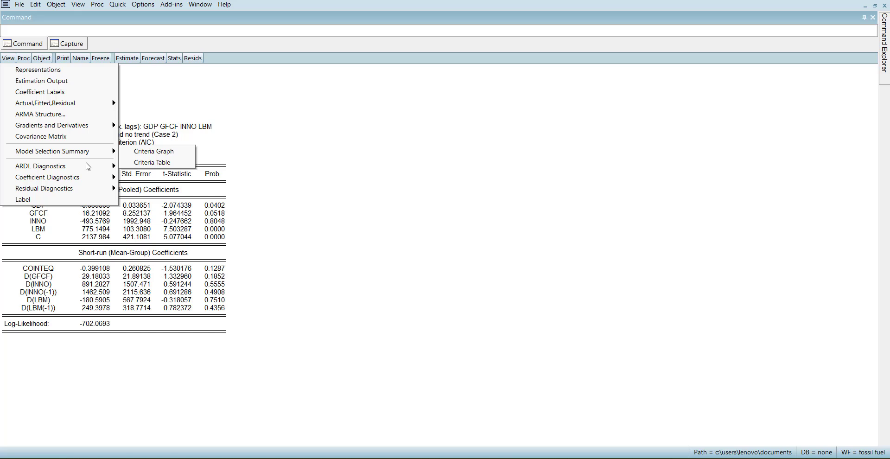
mouse_move(88, 166)
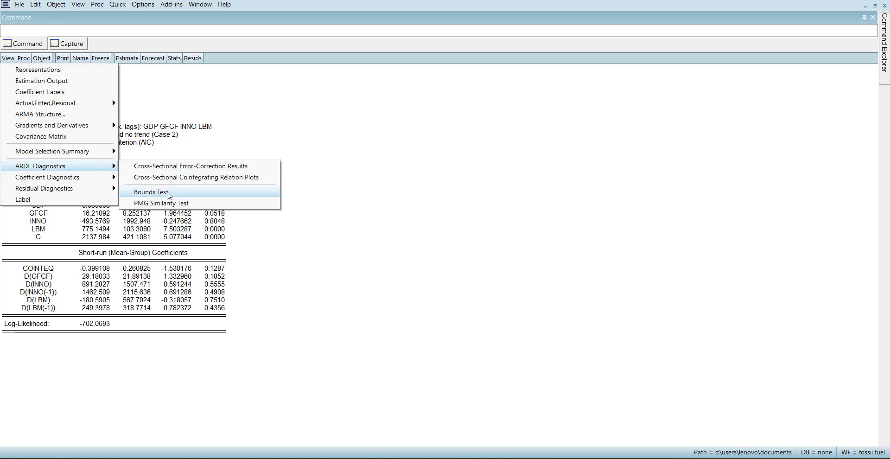
left_click(169, 193)
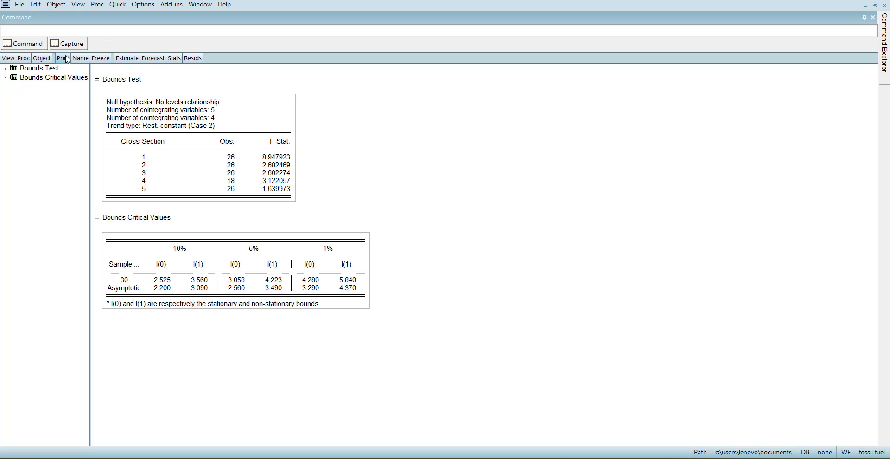
- Show the cross-sectional error-correction tables for sections 1–5, where cross-section 1 has COINTEQ -1.280604
left_click(8, 58)
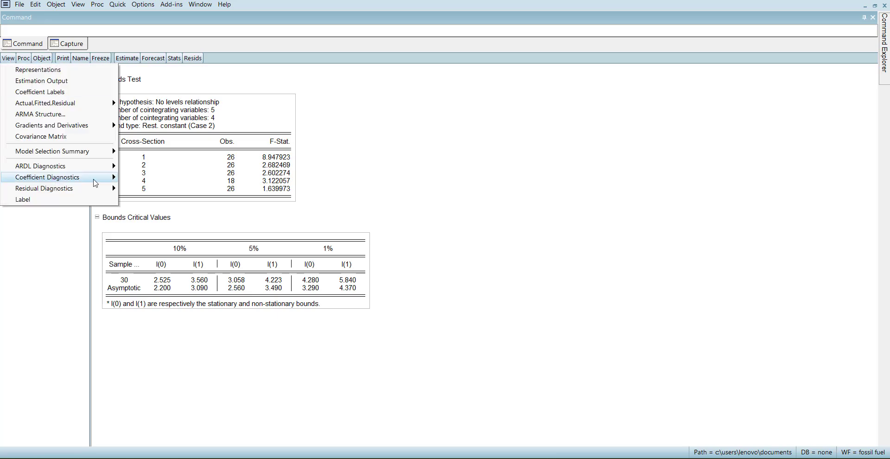
mouse_move(99, 167)
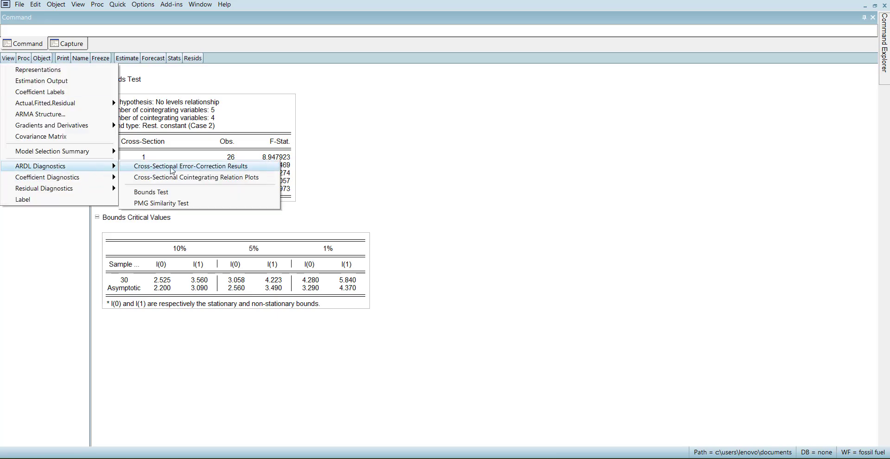
left_click(172, 168)
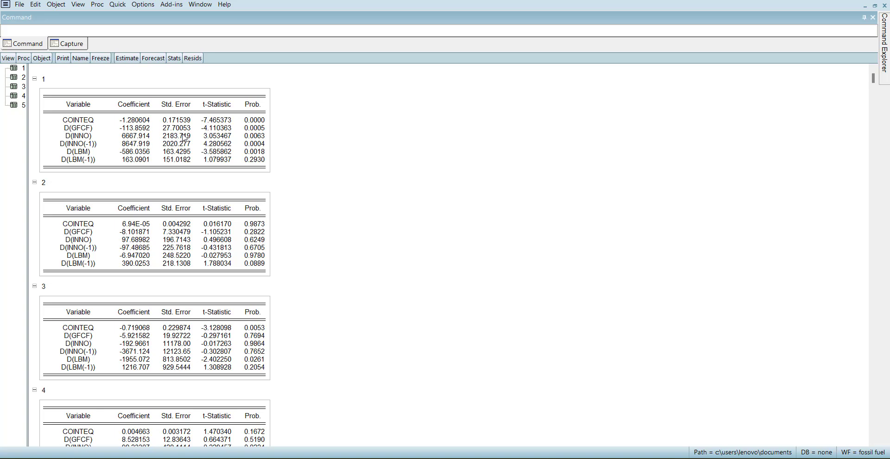
scroll(163, 332, "down", 5)
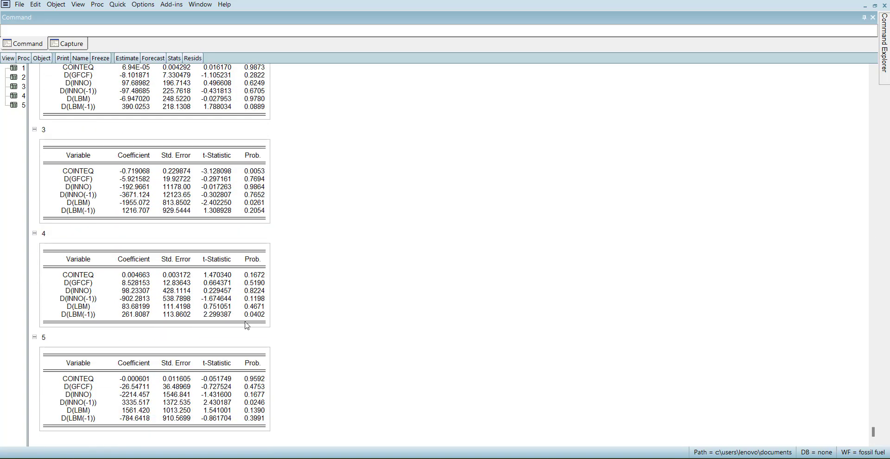
scroll(387, 283, "up", 5)
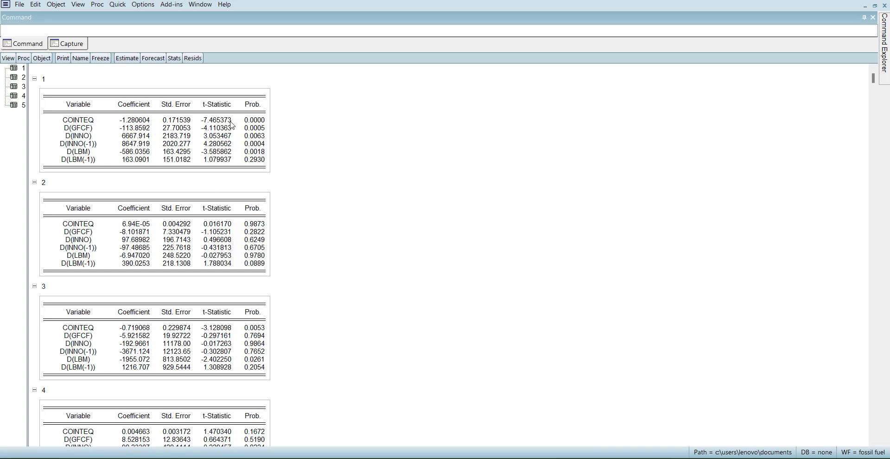
- Display the cointegrating relation plots for the five cross-sections over 1992–2017 and browse them
left_click(10, 59)
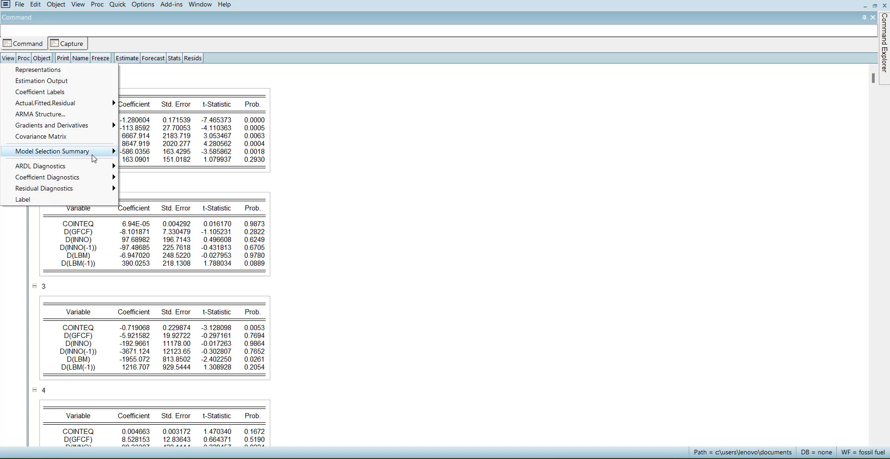
mouse_move(97, 166)
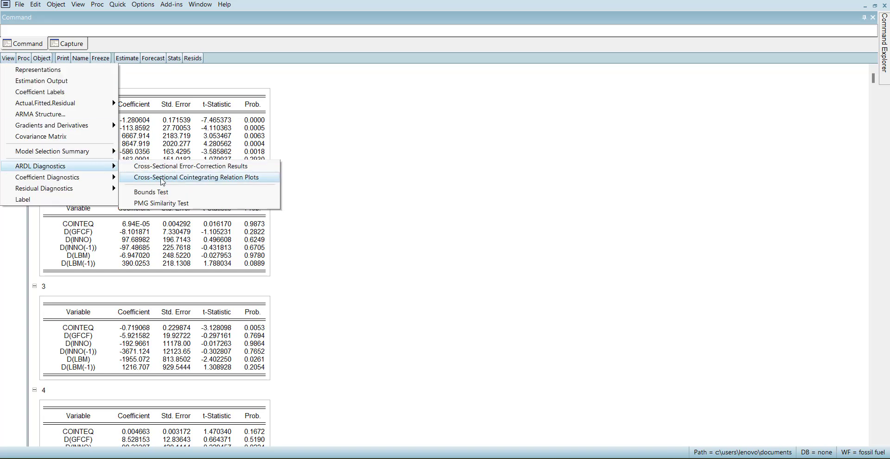
left_click(187, 182)
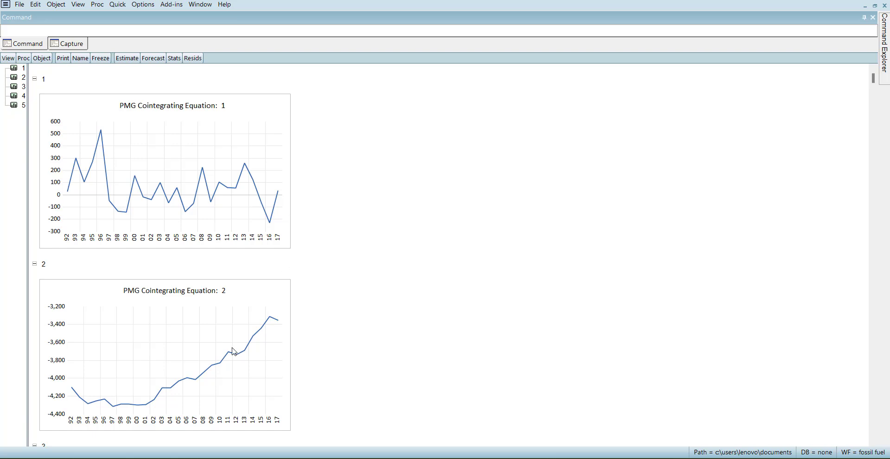
scroll(234, 352, "down", 2)
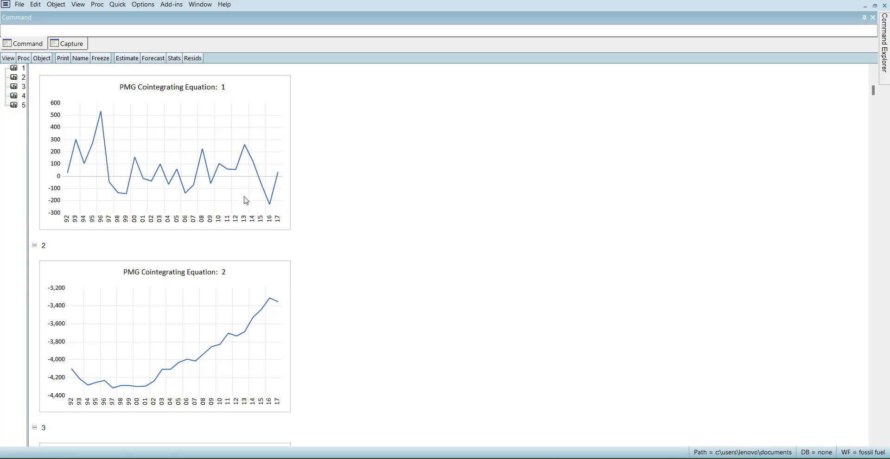
scroll(212, 189, "down", 3)
scroll(206, 299, "down", 6)
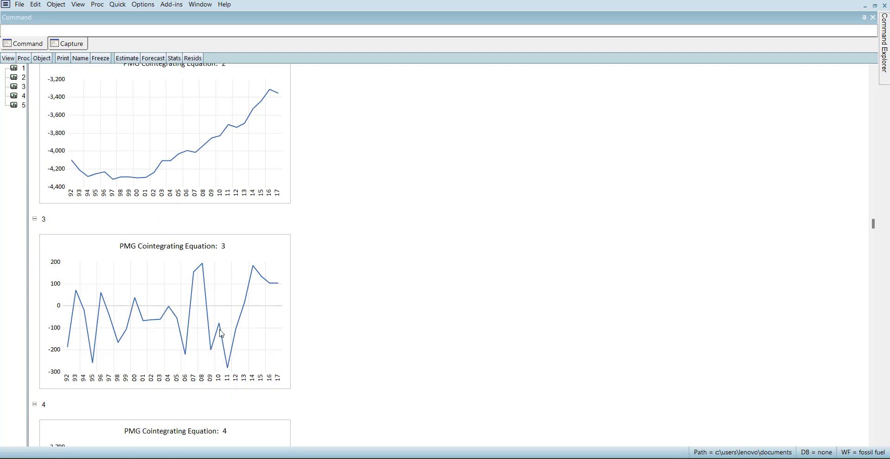
scroll(184, 327, "down", 2)
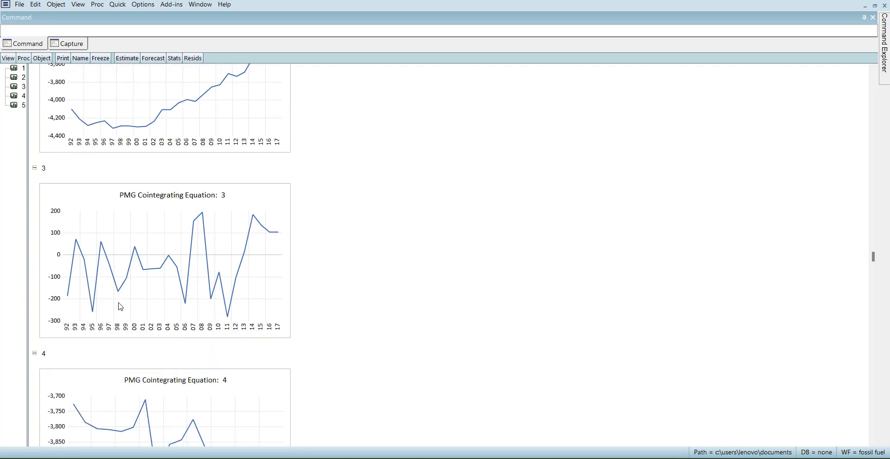
scroll(193, 304, "down", 6)
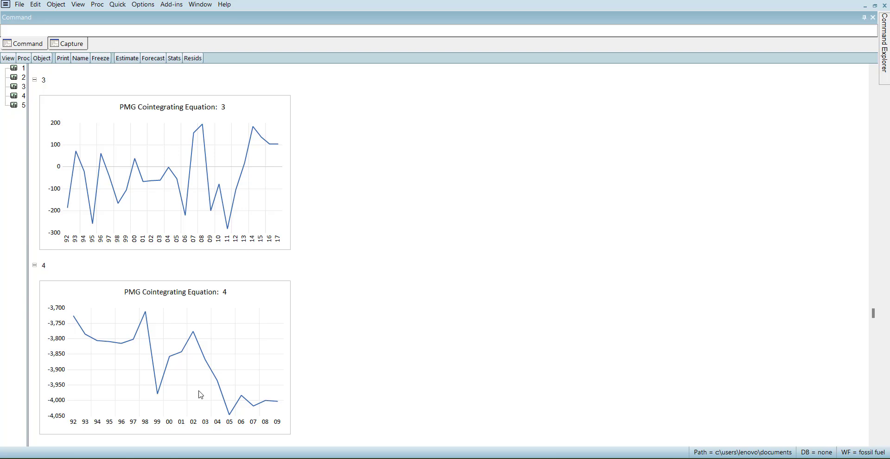
scroll(184, 330, "down", 5)
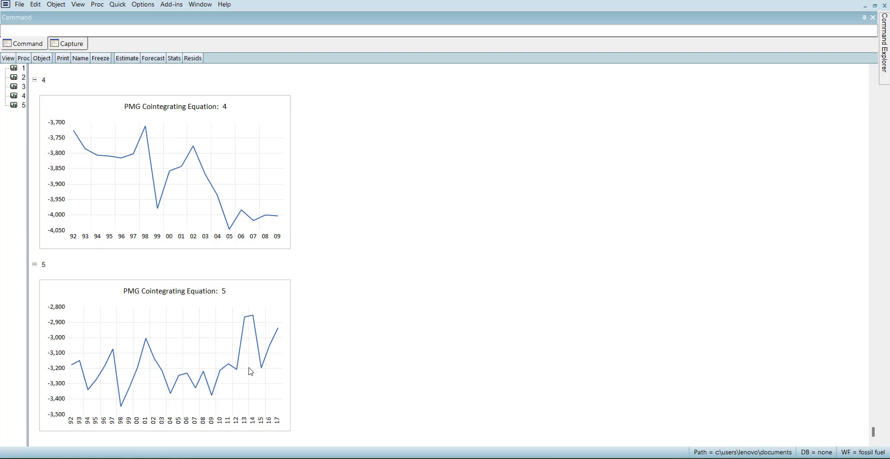
scroll(248, 366, "up", 19)
scroll(375, 269, "up", 3)
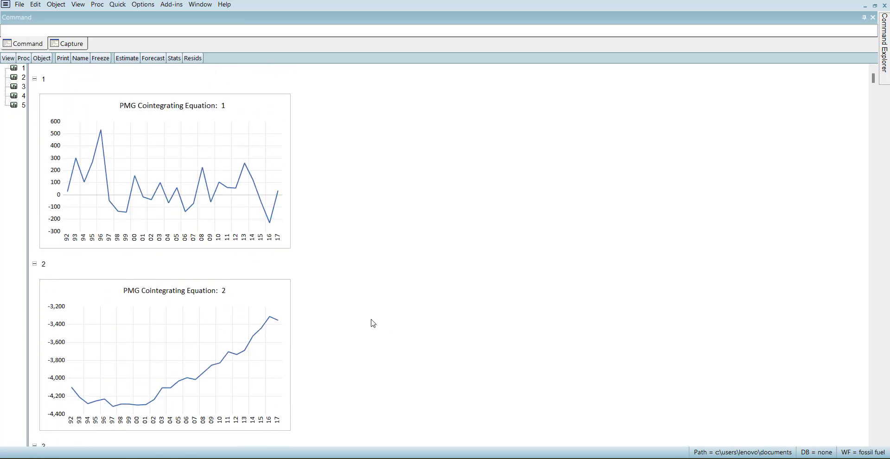
- Run the PMG similarity (Hausman) test against Mean Group and review its tables
left_click(8, 58)
mouse_move(93, 156)
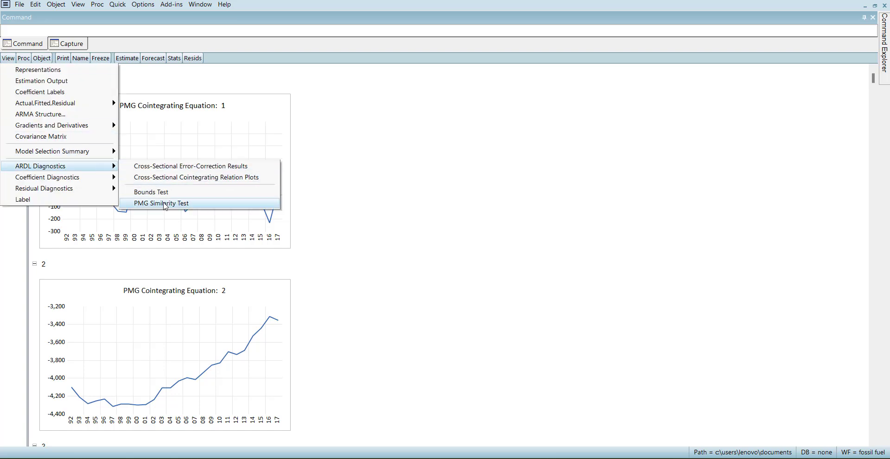
left_click(174, 204)
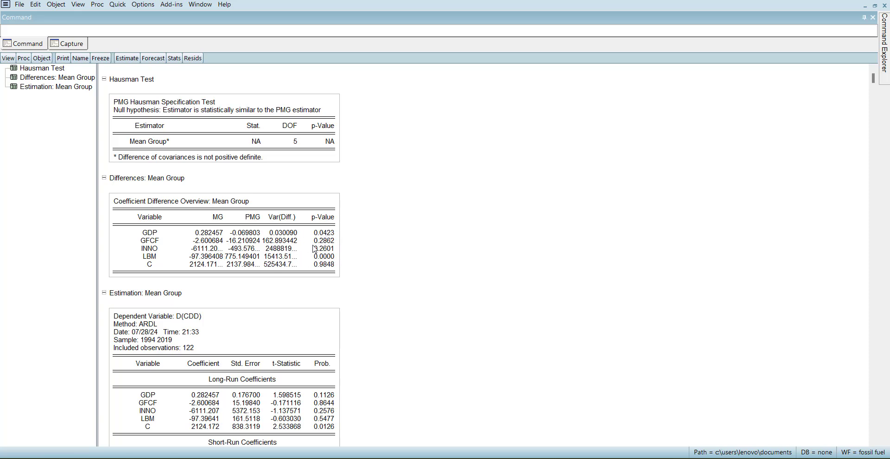
scroll(303, 304, "down", 3)
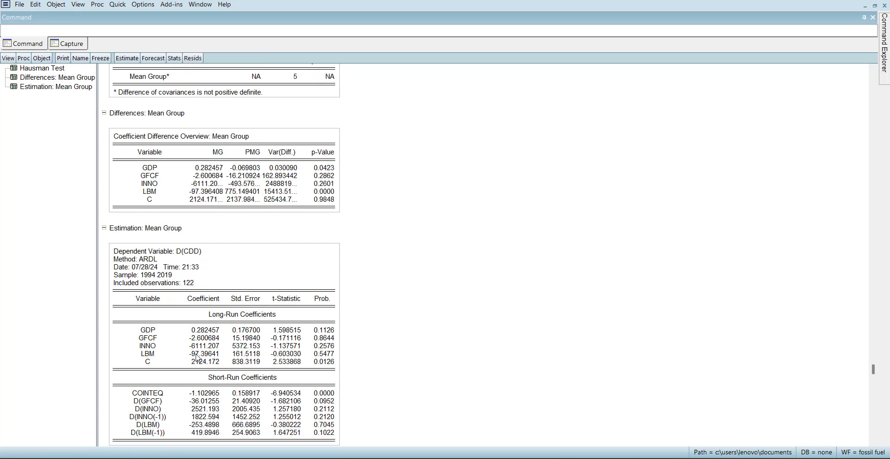
scroll(214, 350, "down", 1)
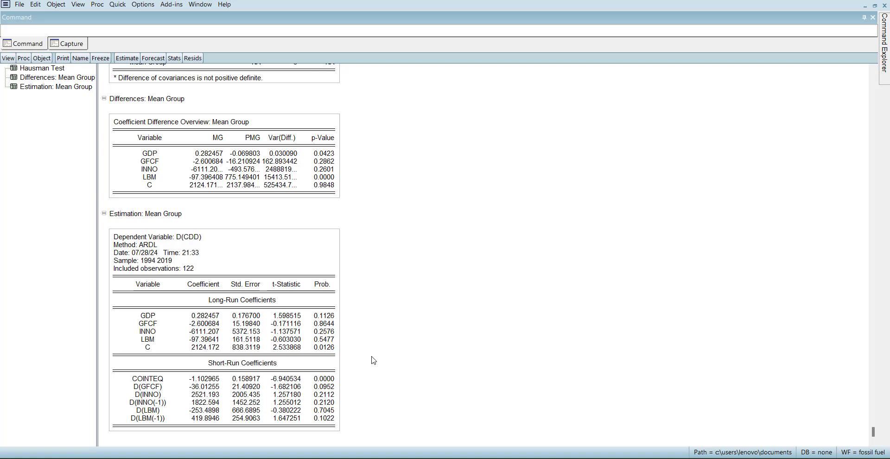
scroll(373, 360, "up", 3)
scroll(373, 360, "down", 3)
scroll(436, 274, "up", 2)
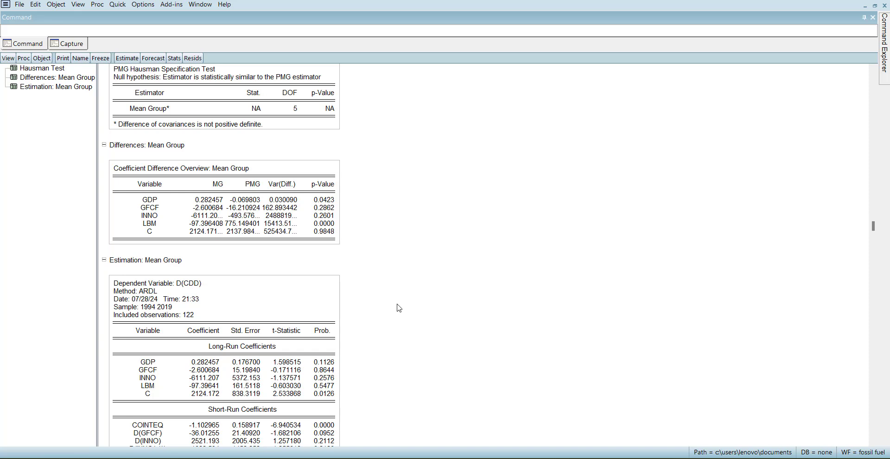
- Switch back to the PMG(1,0,1,2,2) estimation output with log-likelihood -702.0693
left_click(7, 60)
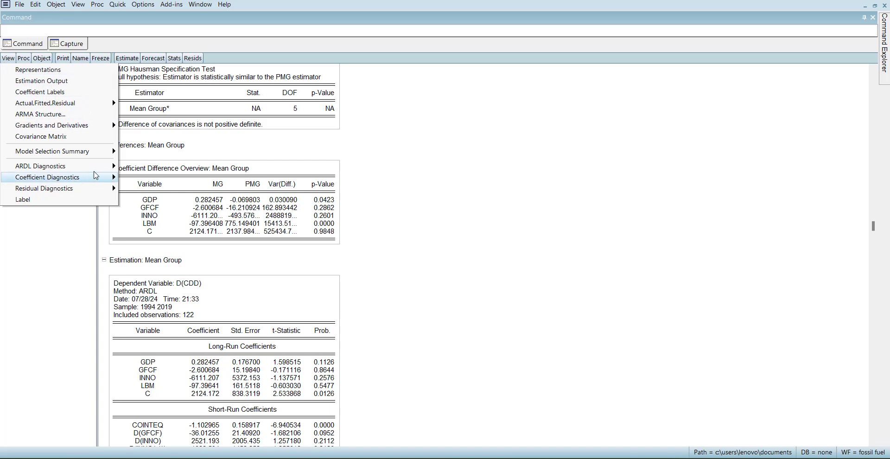
mouse_move(94, 181)
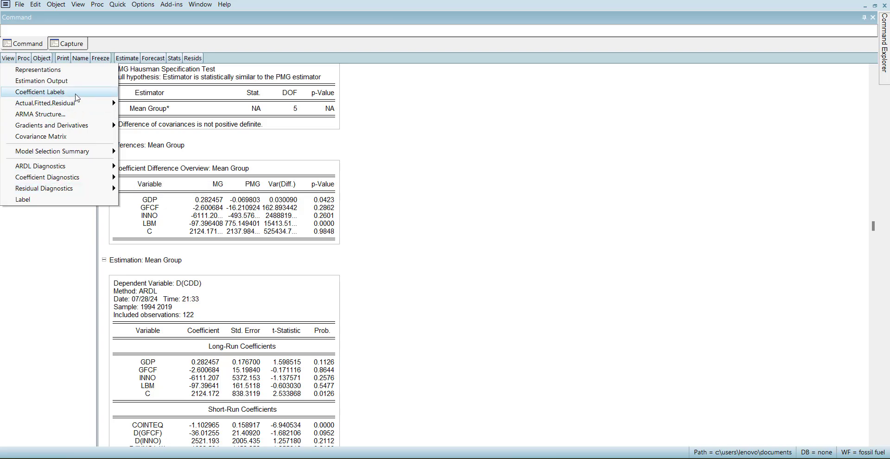
left_click(82, 81)
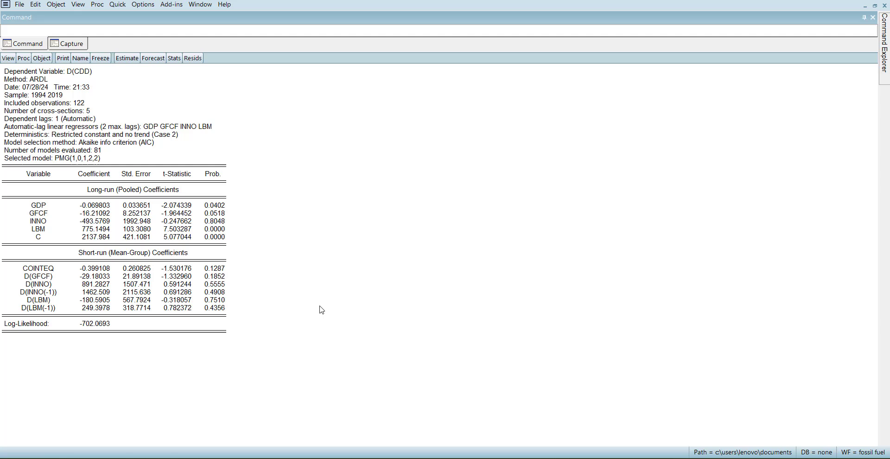